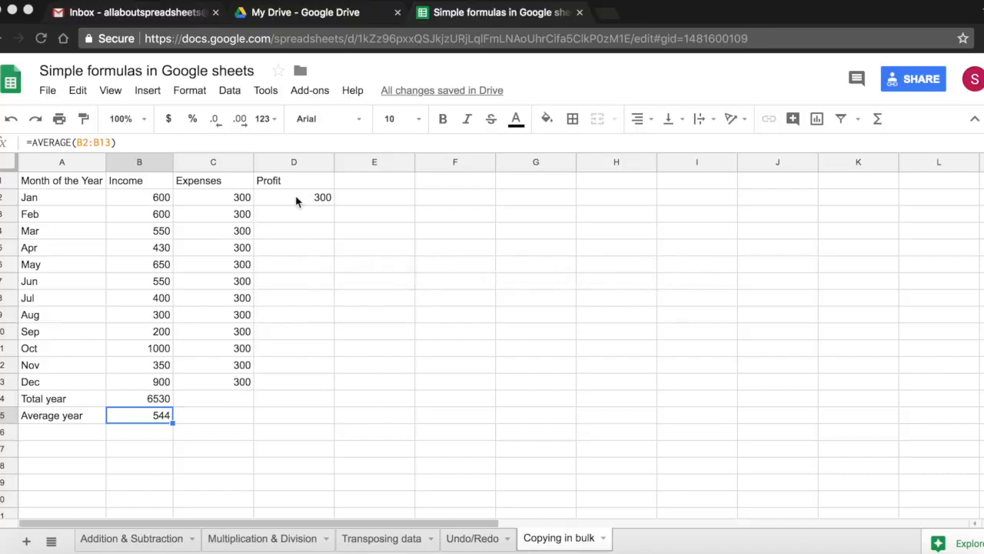
# Step: Examine the January profit formula in cell D2 and leave it unchanged
pyautogui.click(296, 200)
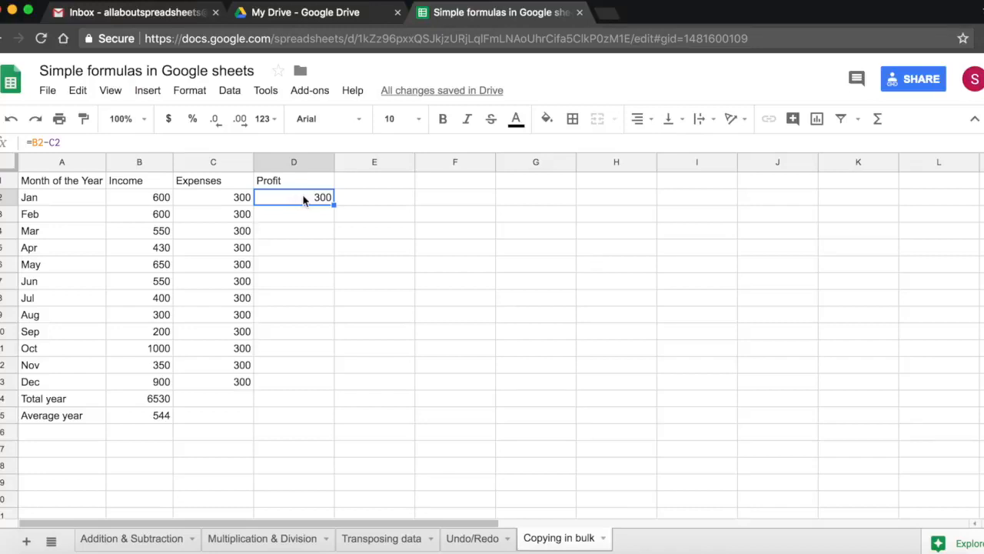
pyautogui.doubleClick(304, 200)
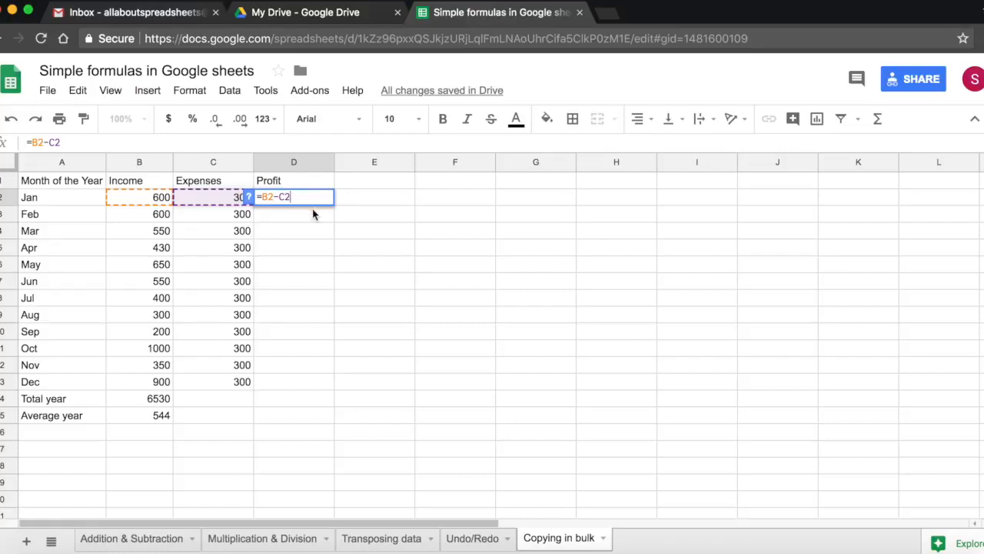
pyautogui.press('Return')
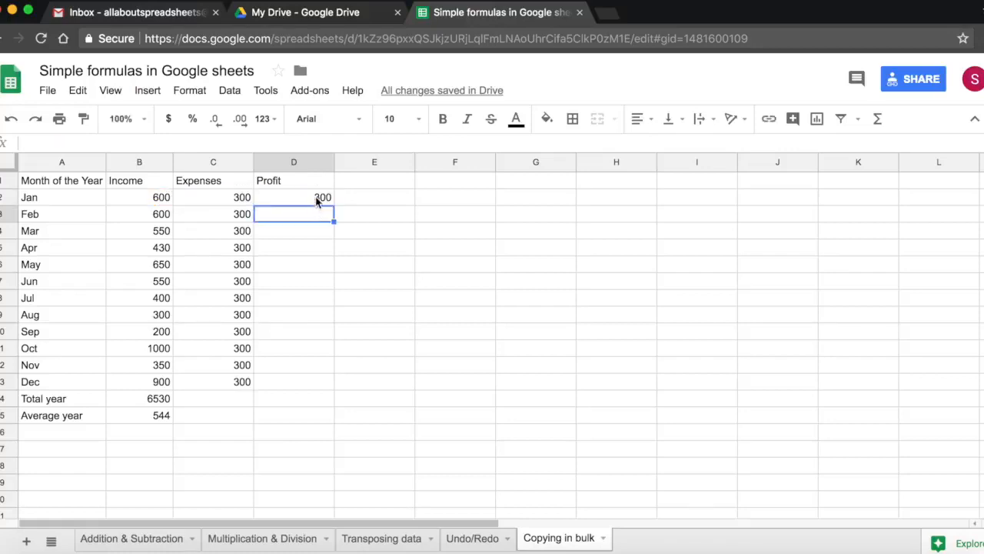
# Step: Copy the January profit formula from D2 and paste it into the February to December cells, D3:D13
pyautogui.click(316, 198)
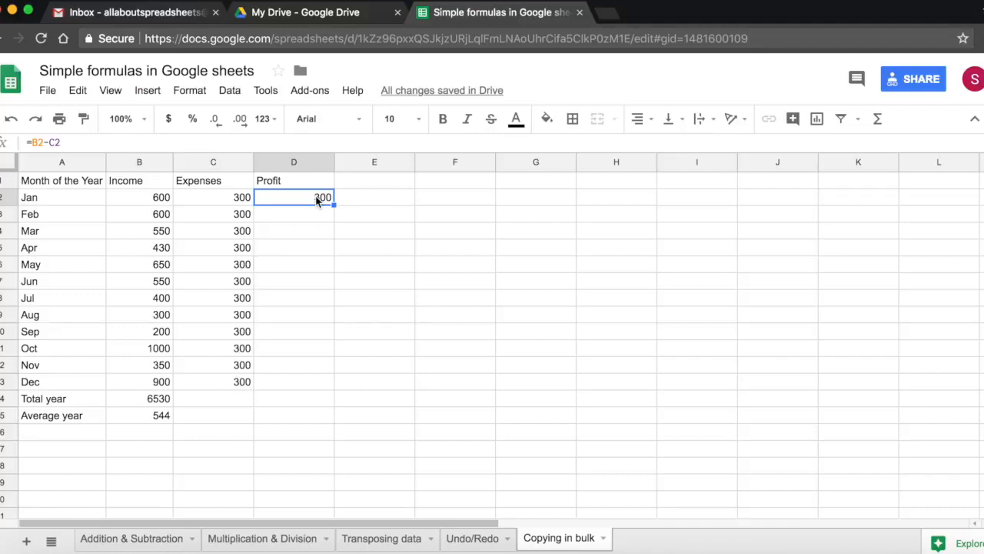
pyautogui.hotkey('ctrl', 'c')
pyautogui.click(314, 219)
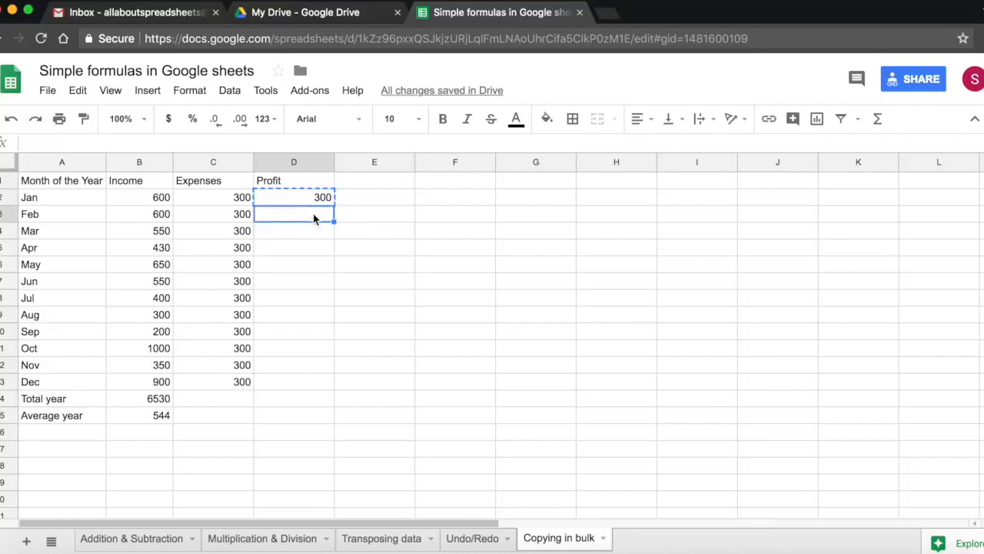
pyautogui.moveTo(314, 219); pyautogui.dragTo(304, 384)
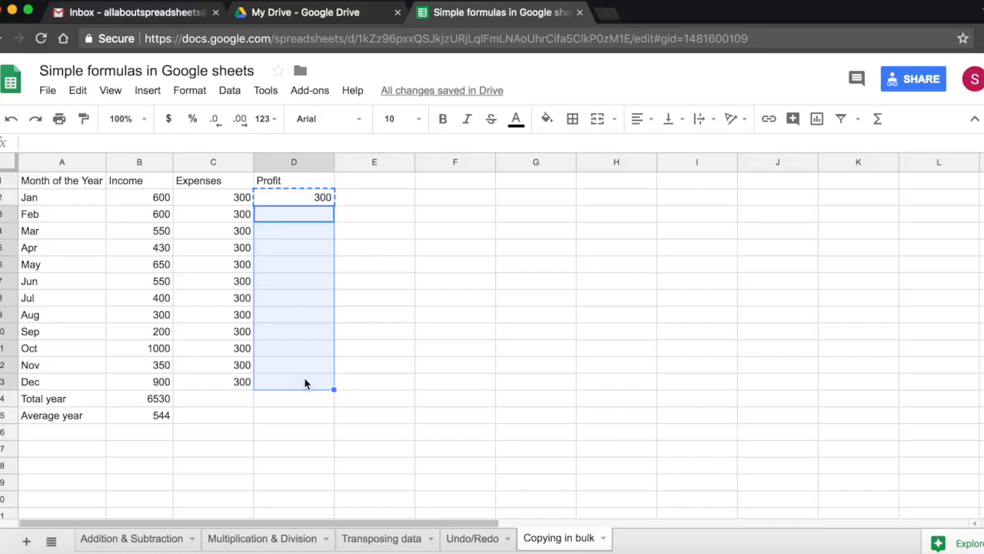
pyautogui.press('super+v')
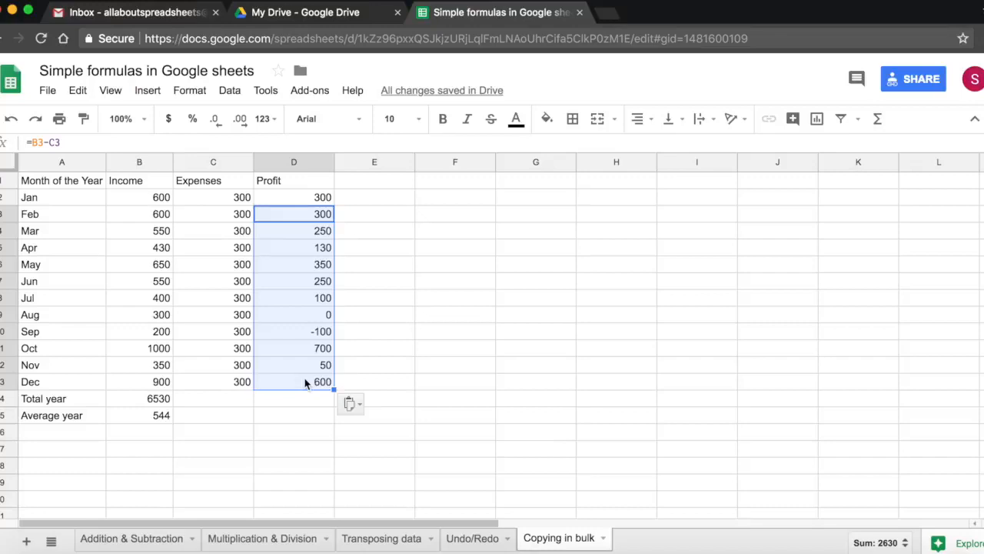
# Step: Examine the cell references in the pasted profit formulas for February, March and April
pyautogui.click(312, 216)
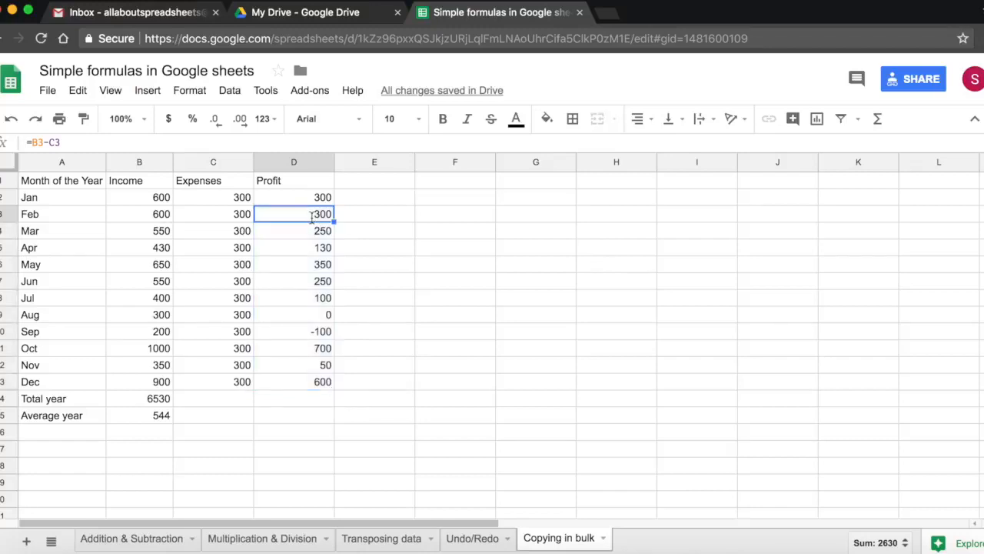
pyautogui.doubleClick(312, 215)
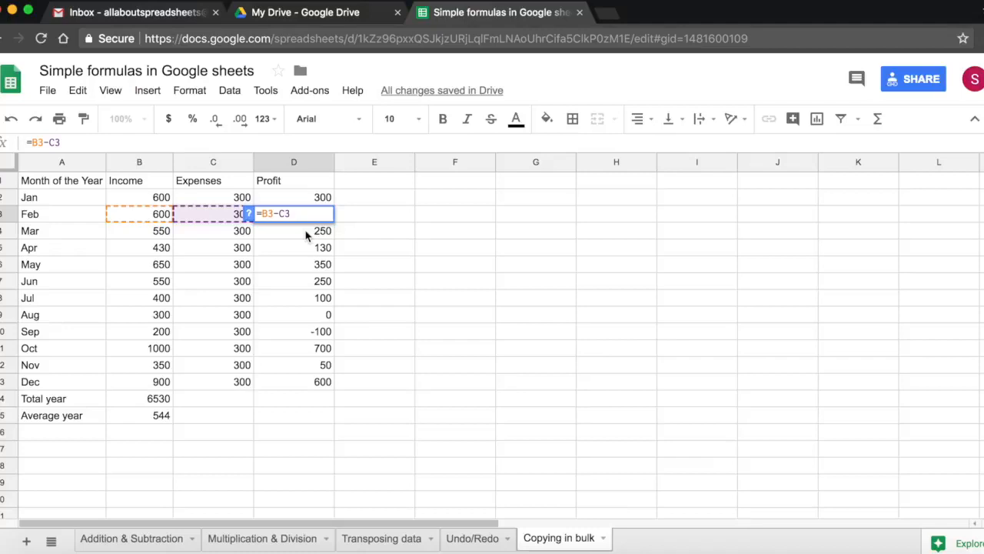
pyautogui.doubleClick(305, 232)
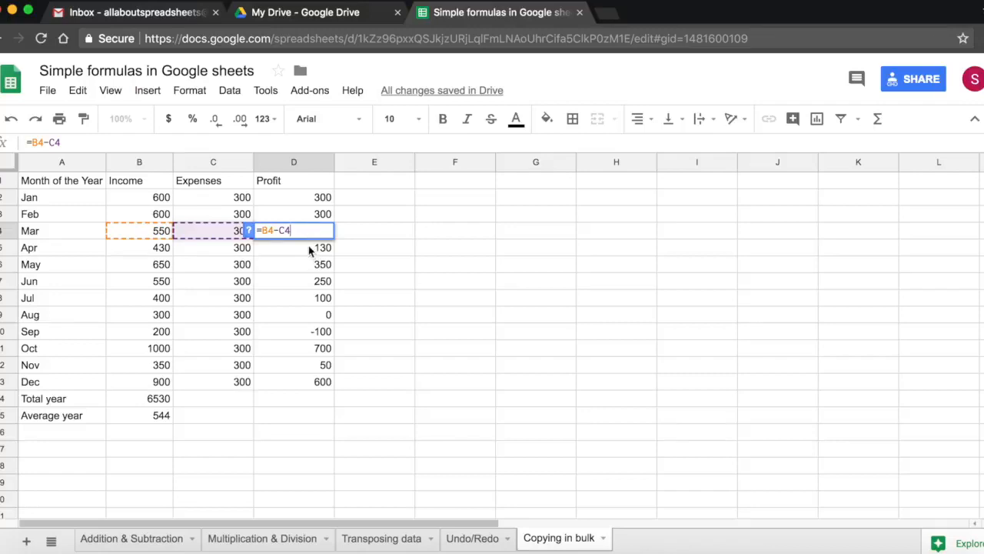
pyautogui.doubleClick(308, 246)
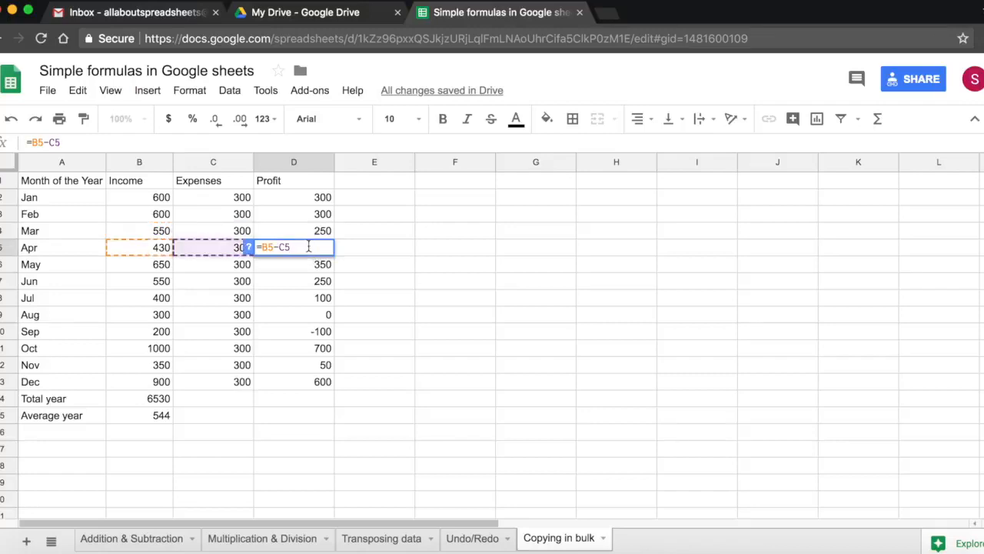
pyautogui.press('Escape')
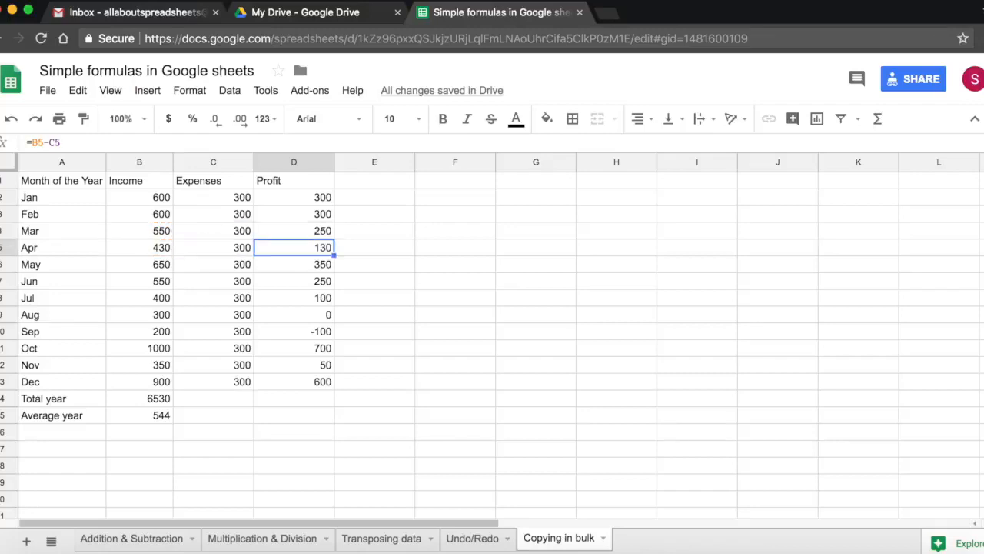
# Step: Undo the pasted profit formulas and extend the January formula from D2 through D13 with the fill handle
pyautogui.press('super+z')
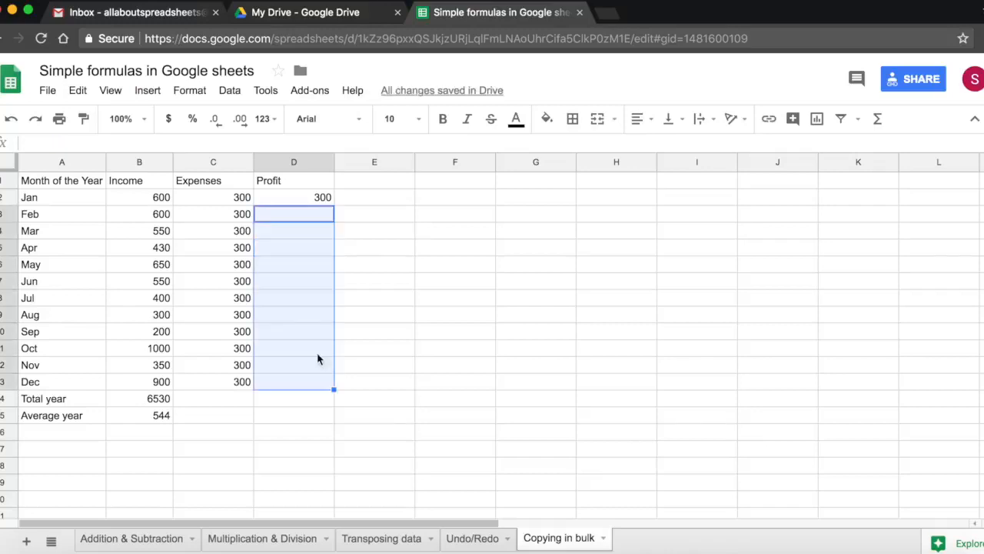
pyautogui.click(322, 201)
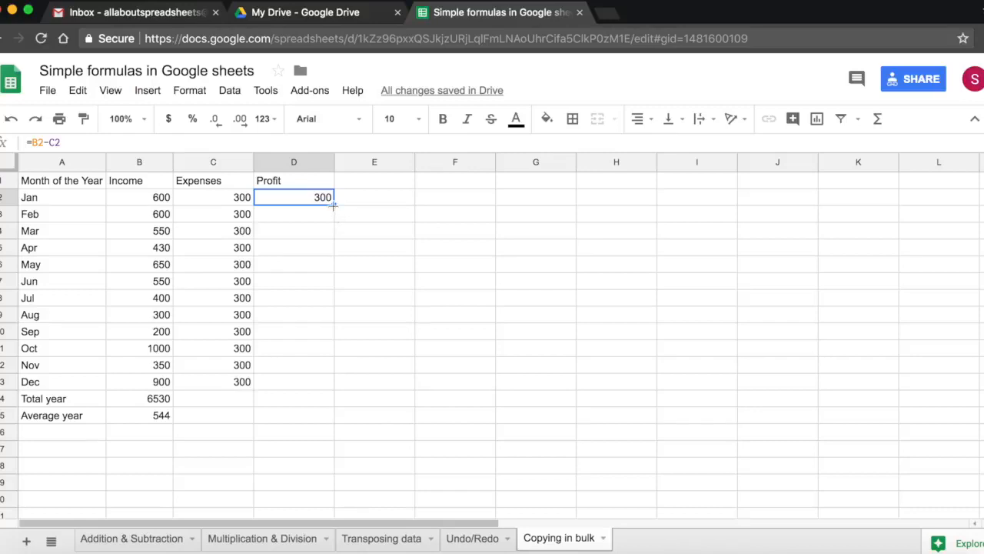
pyautogui.moveTo(333, 204); pyautogui.dragTo(326, 381)
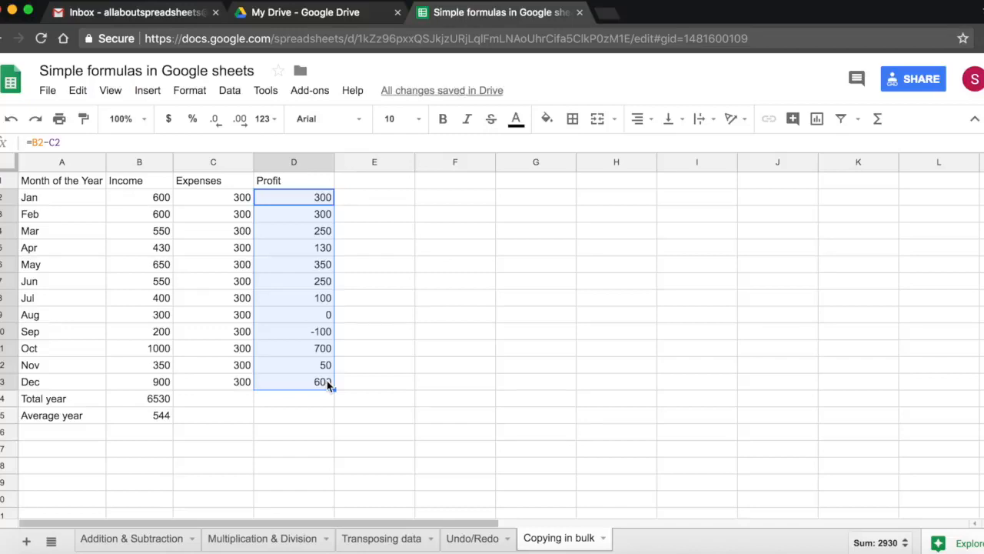
# Step: Check the cell references in the filled profit formulas for February and March
pyautogui.doubleClick(313, 213)
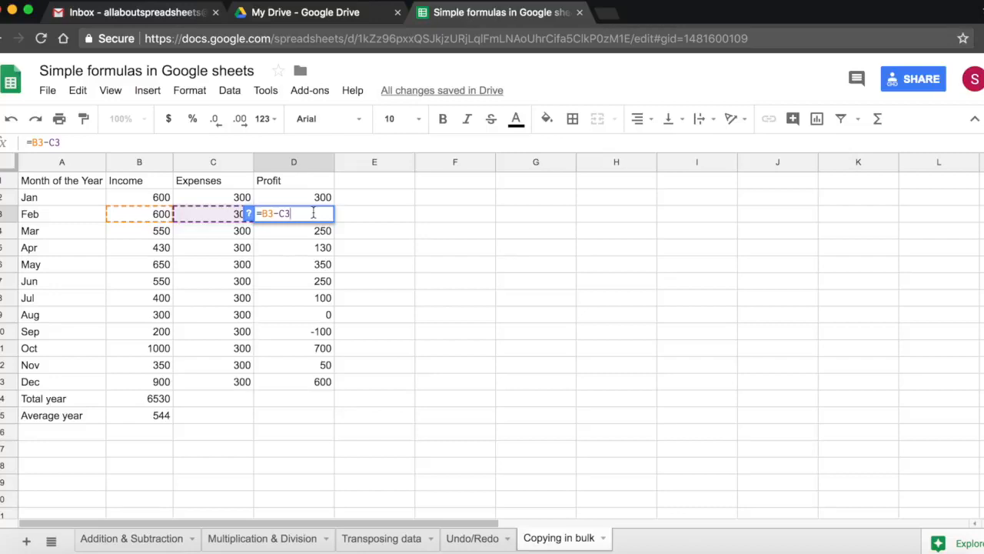
pyautogui.press('Escape')
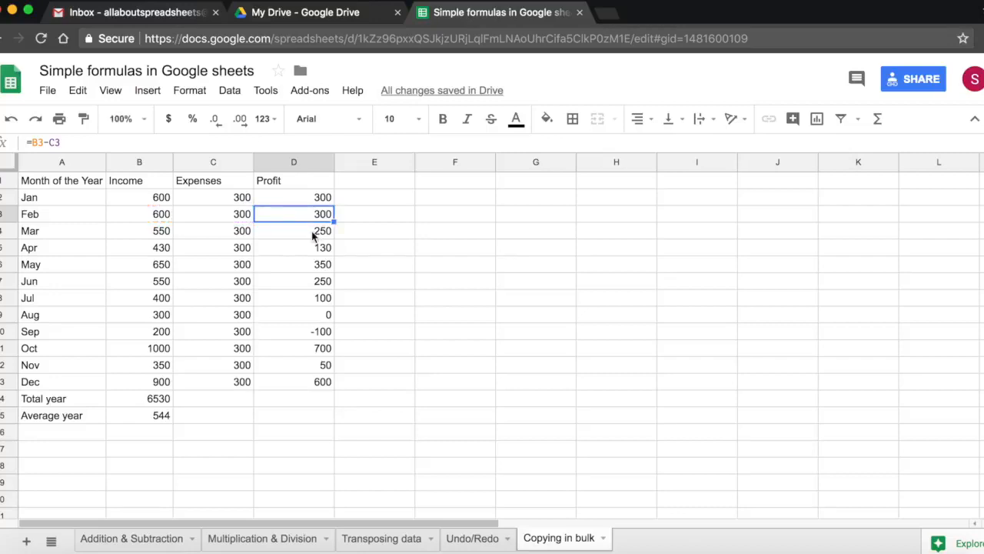
pyautogui.doubleClick(312, 231)
pyautogui.press('Escape')
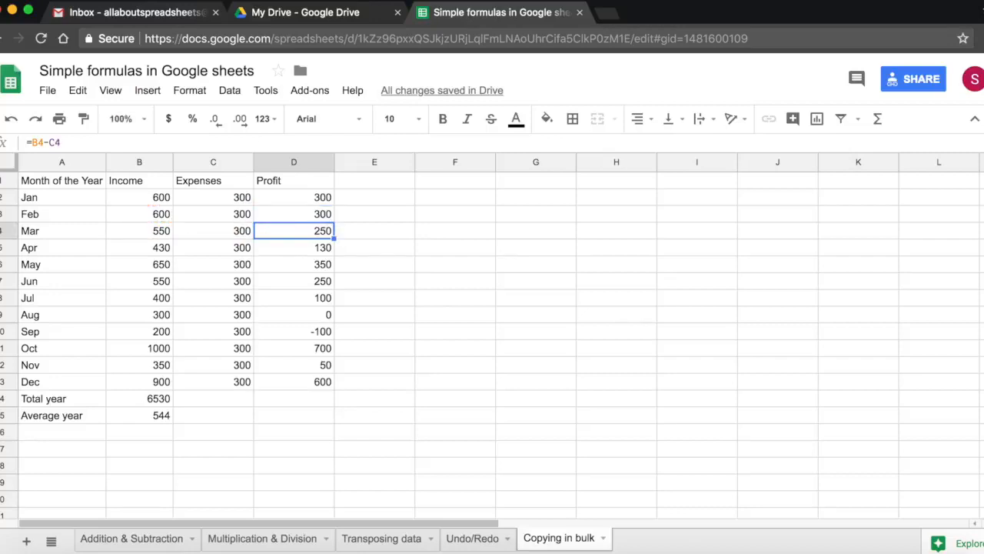
pyautogui.press('Up')
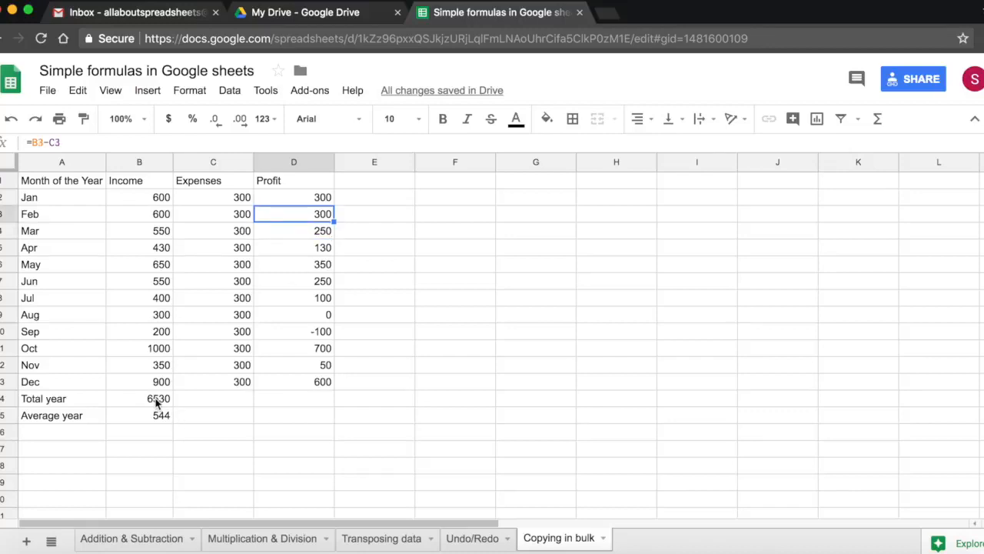
# Step: Extend the Income total and average formulas in B14 and B15 across to the Expenses and Profit columns with the fill handle
pyautogui.click(157, 400)
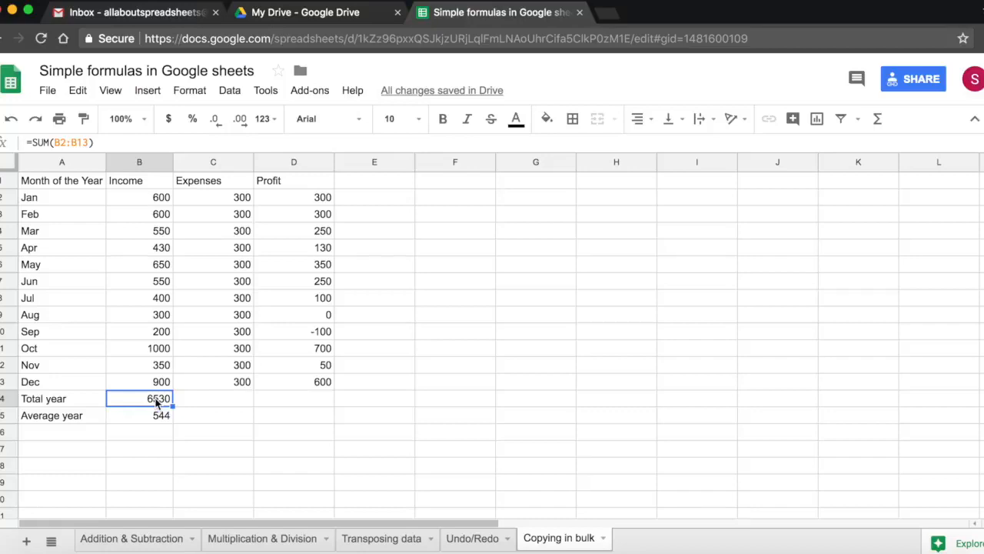
pyautogui.moveTo(173, 406); pyautogui.dragTo(291, 407)
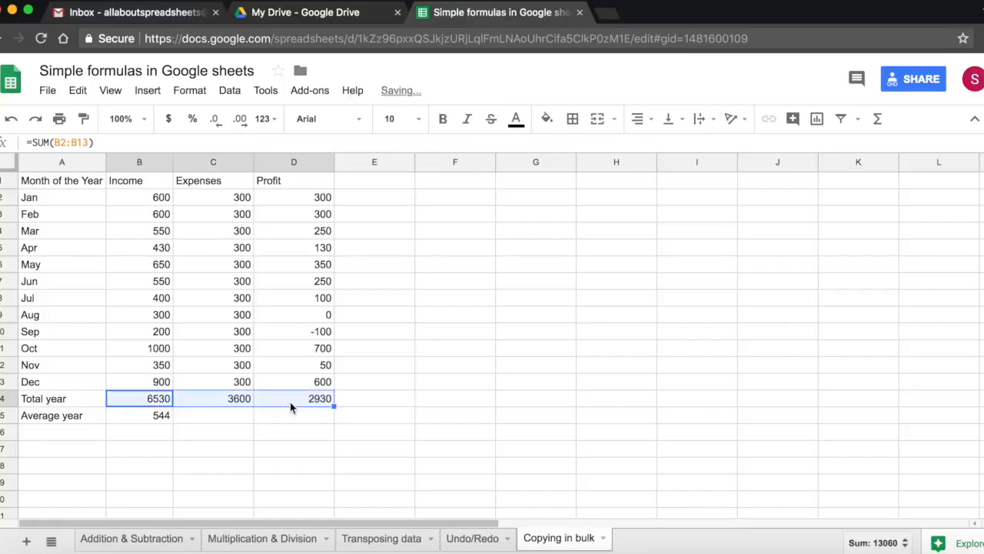
pyautogui.click(158, 418)
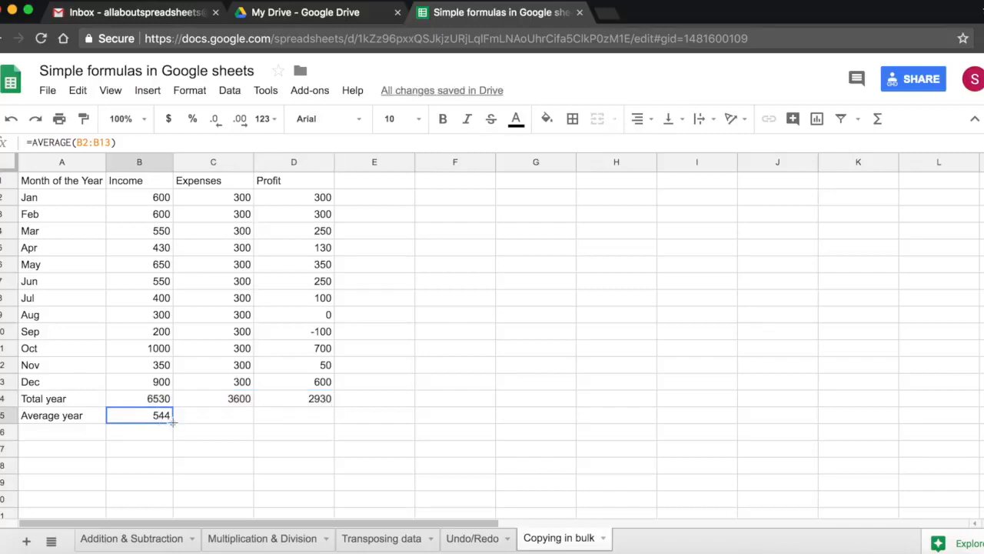
pyautogui.moveTo(173, 422); pyautogui.dragTo(281, 422)
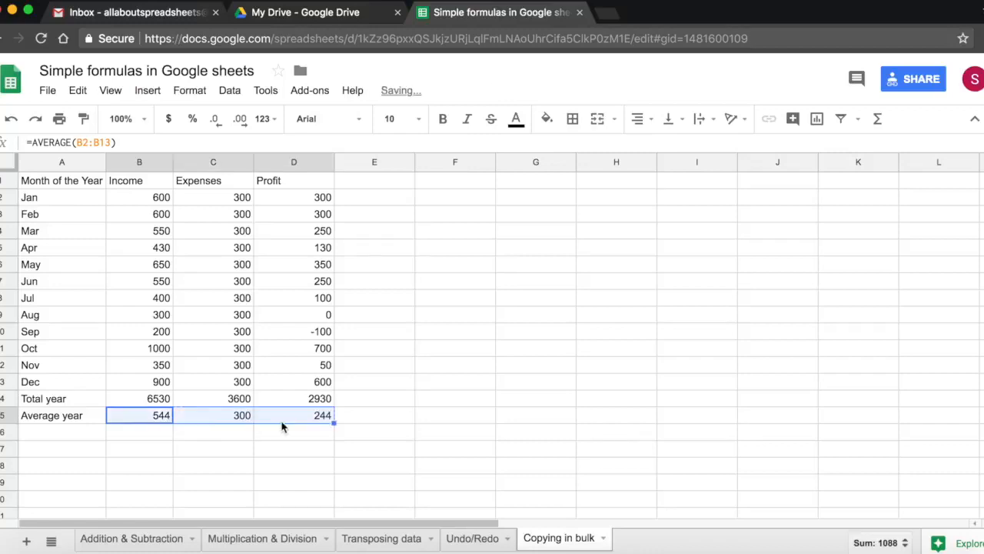
# Step: Clear the Expenses and Profit totals and averages in C14:D15 and the February to December profits in D3:D13
pyautogui.click(238, 401)
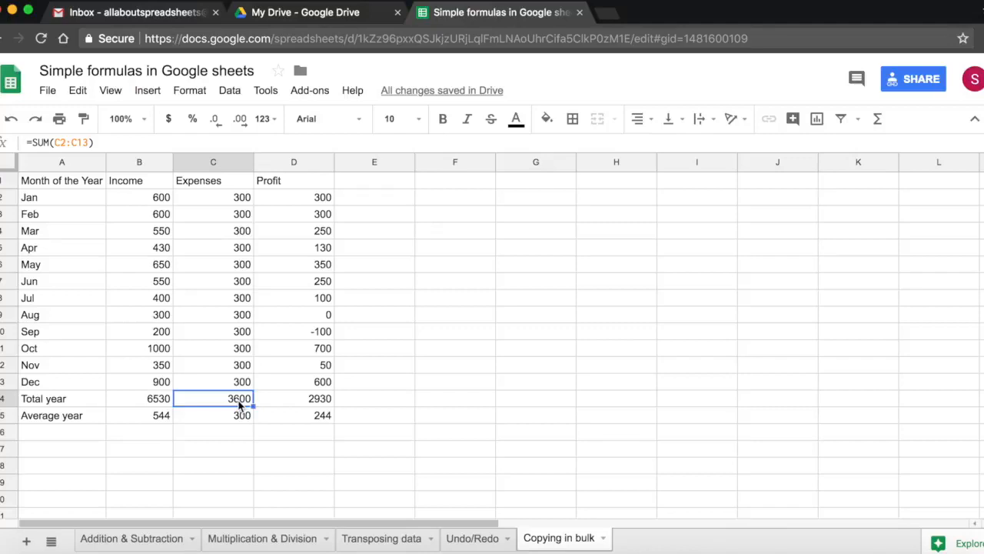
pyautogui.moveTo(233, 404); pyautogui.dragTo(312, 409)
pyautogui.press('Delete')
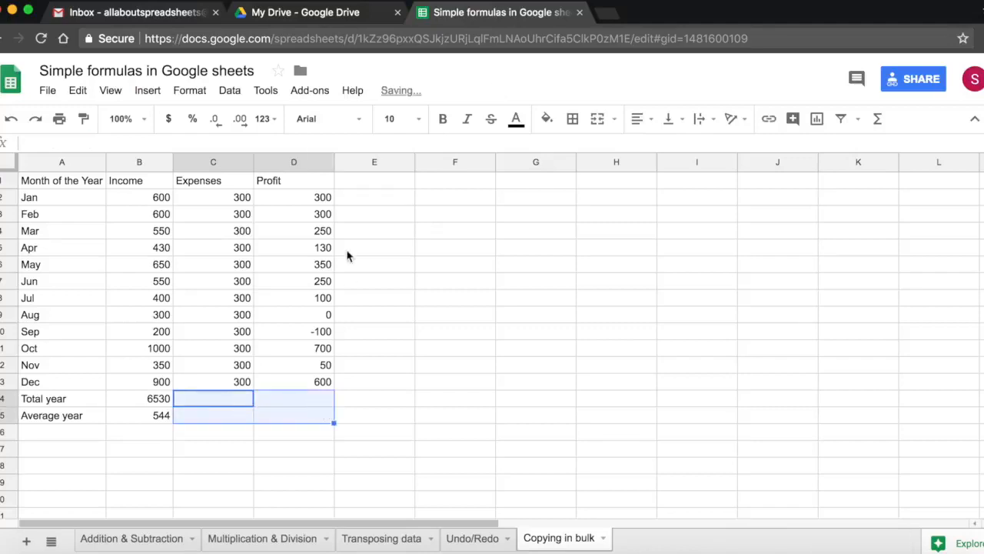
pyautogui.moveTo(324, 216); pyautogui.dragTo(324, 381)
pyautogui.press('Delete')
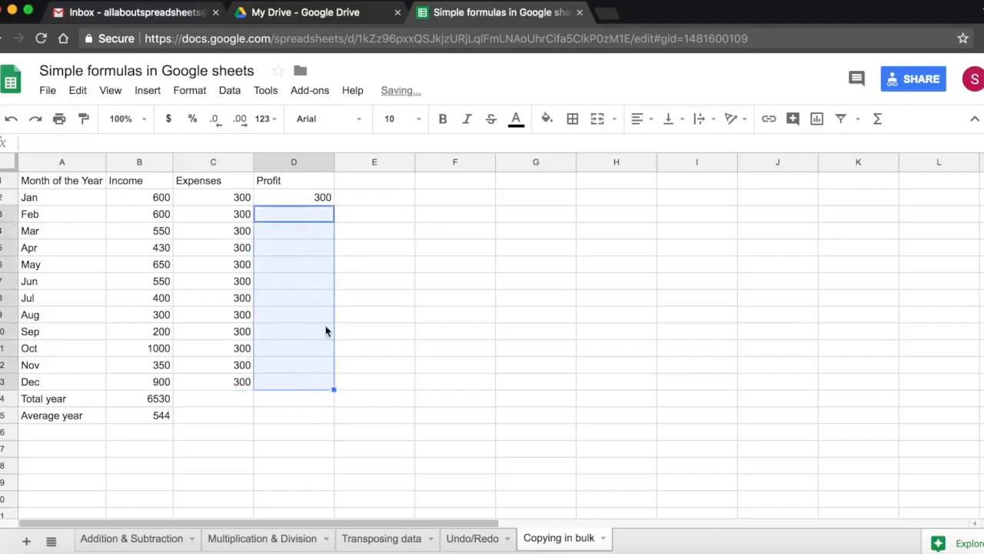
# Step: Autofill the January profit formula down to December in one go and clear D3:D13 again
pyautogui.click(323, 198)
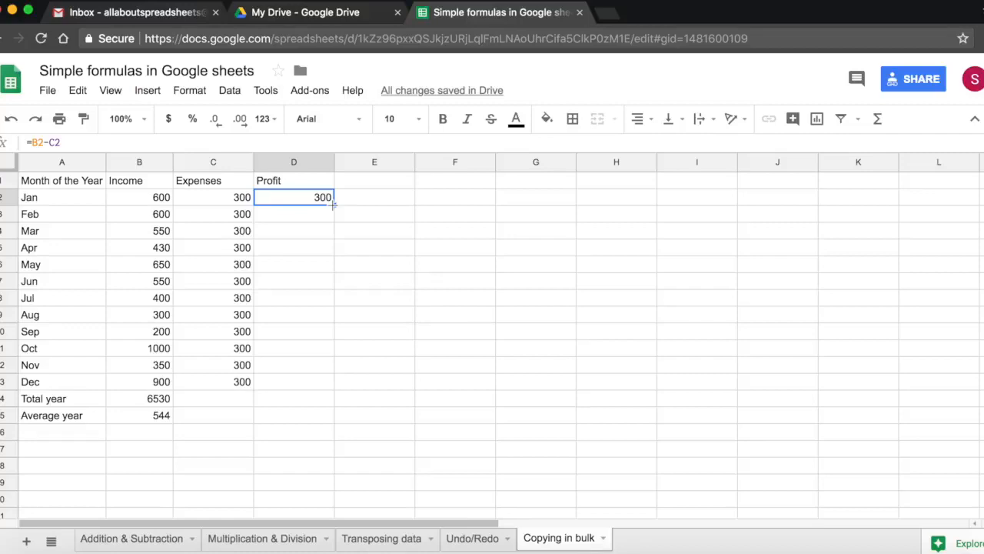
pyautogui.doubleClick(333, 204)
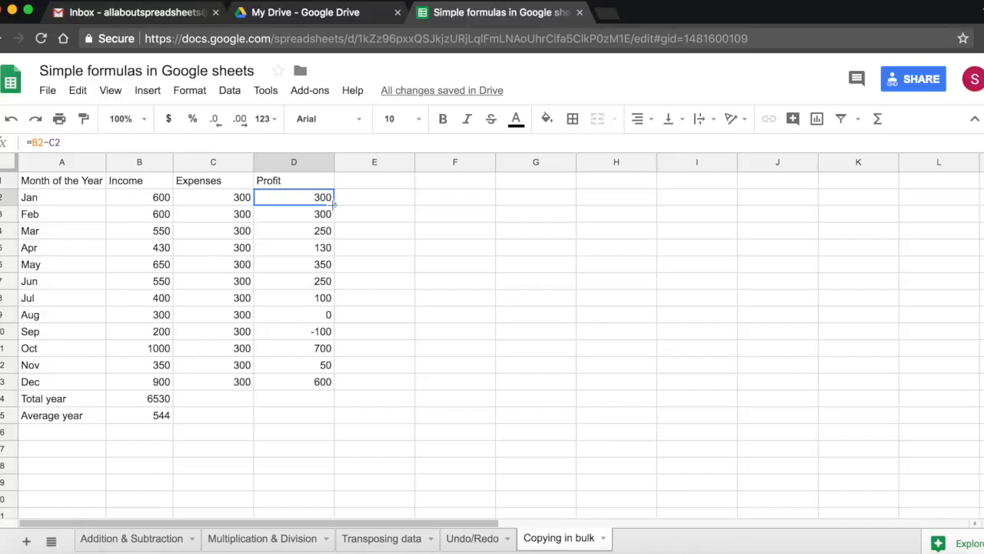
pyautogui.moveTo(318, 215); pyautogui.dragTo(320, 384)
pyautogui.press('Delete')
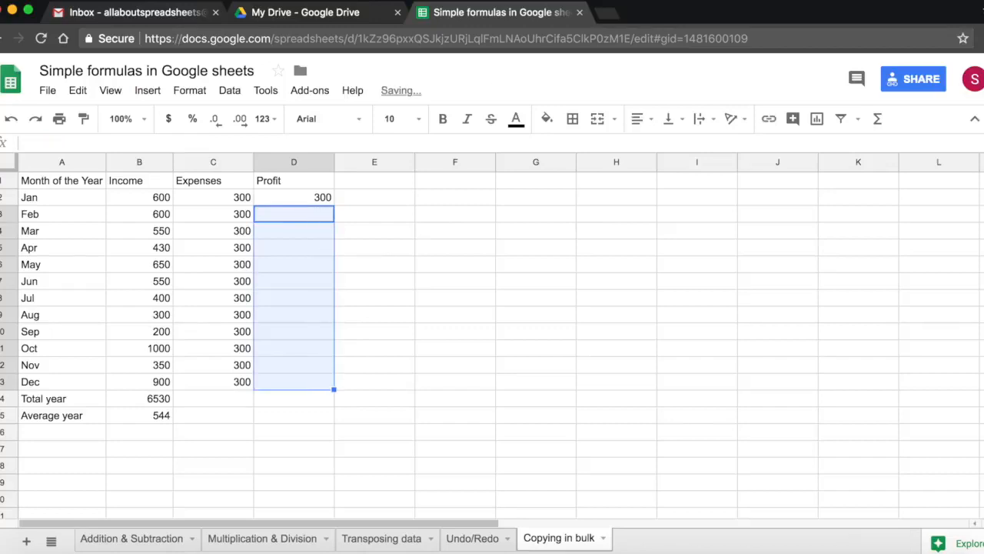
# Step: Apply Fill Down to D2:D13 so the January profit formula covers every month through December
pyautogui.click(315, 200)
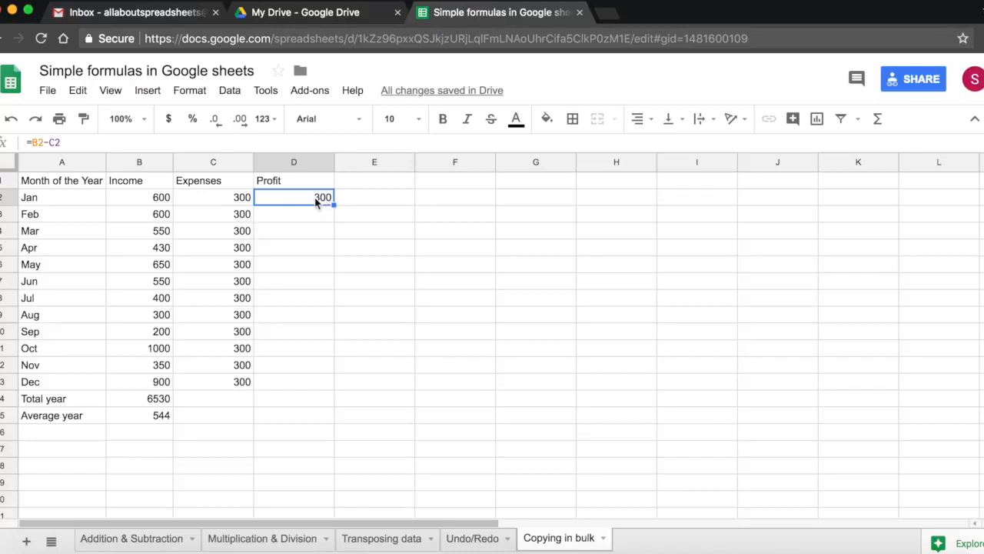
pyautogui.moveTo(315, 200); pyautogui.dragTo(296, 388)
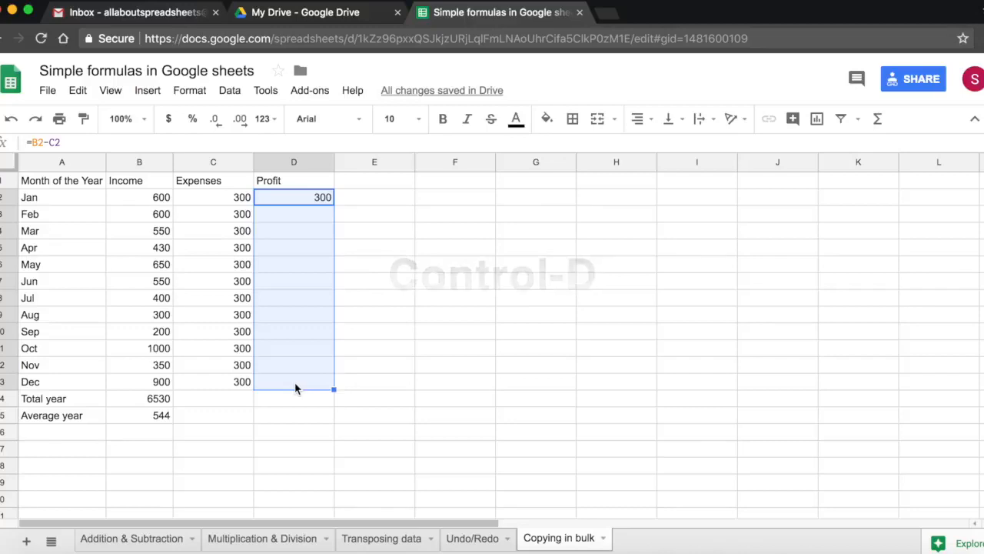
pyautogui.hotkey('ctrl', 'd')
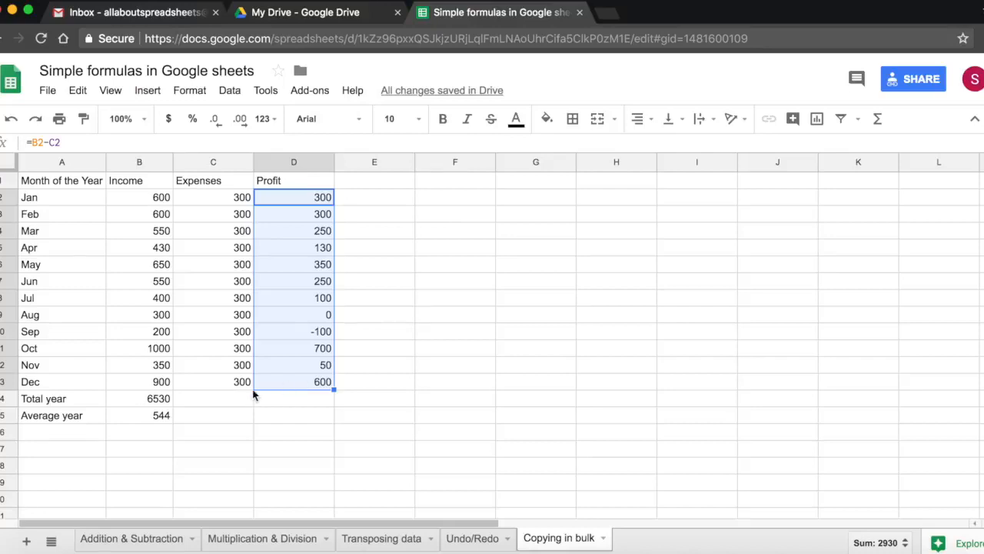
# Step: Apply Fill Right to B14:D14 and B15:D15 to copy the total and average formulas into Expenses and Profit
pyautogui.moveTo(158, 402); pyautogui.dragTo(273, 402)
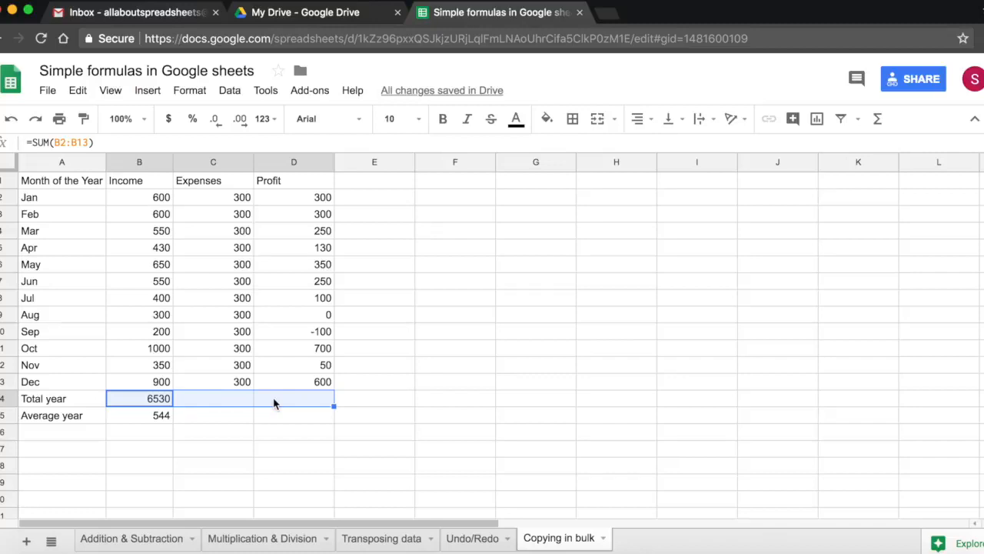
pyautogui.hotkey('ctrl', 'r')
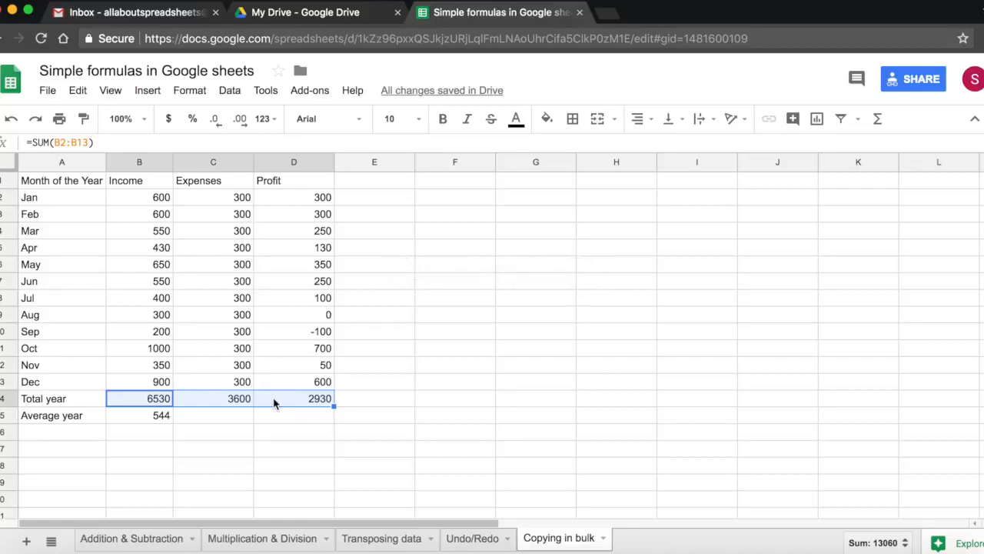
pyautogui.click(141, 419)
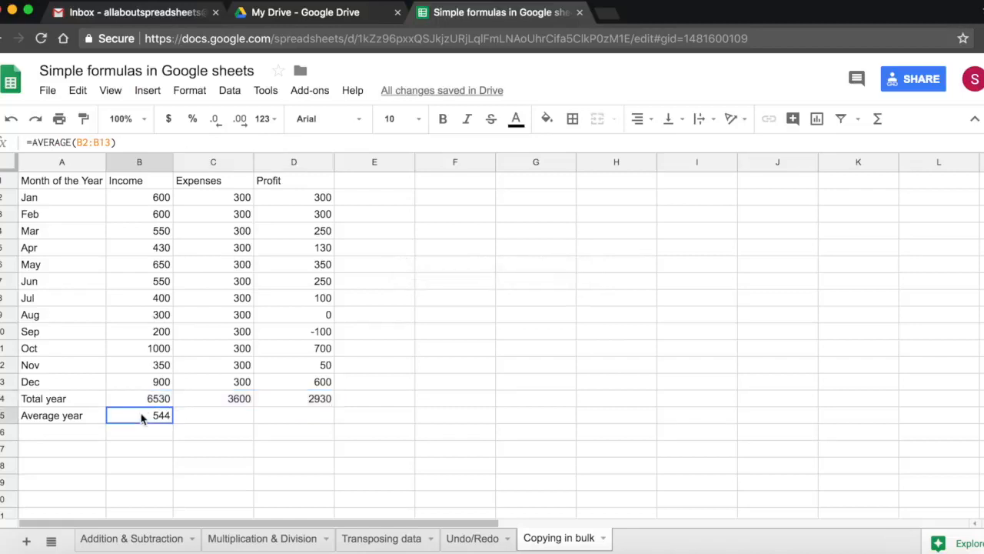
pyautogui.moveTo(141, 418); pyautogui.dragTo(270, 424)
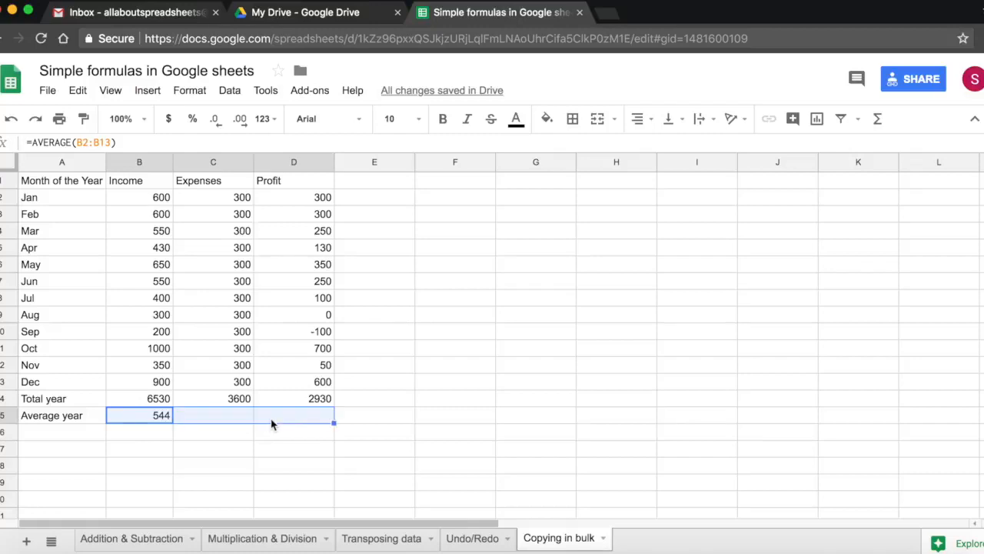
pyautogui.press('super+r')
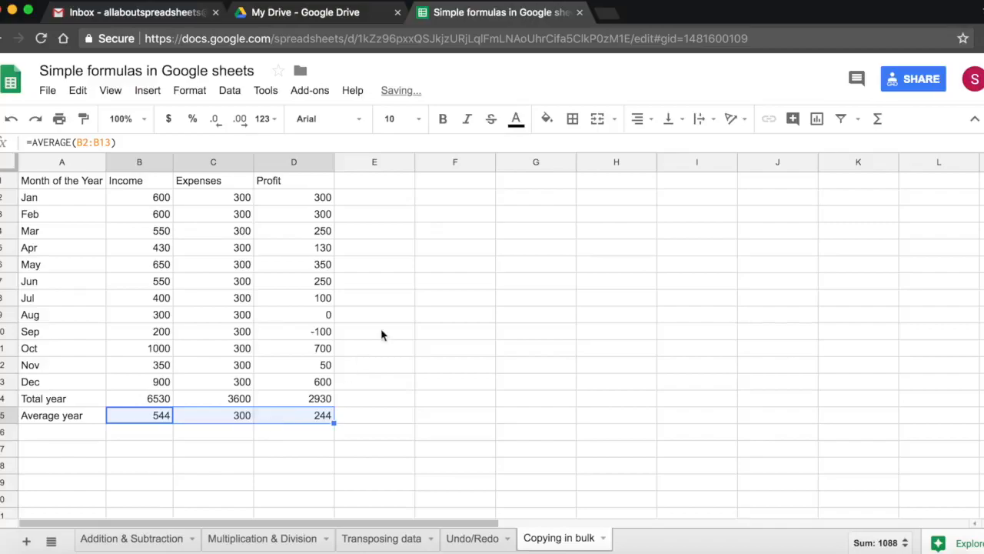